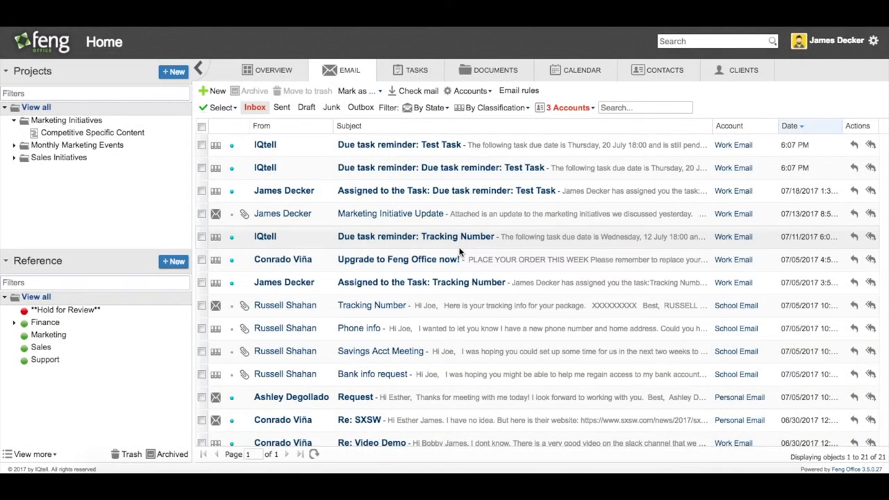
# - Filter the inbox by state to show only Unread emails
pyautogui.click(432, 108)
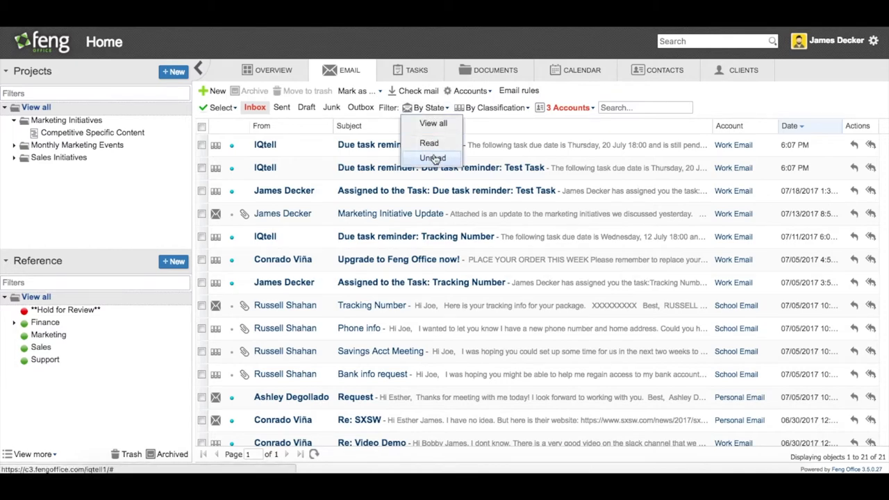
pyautogui.click(434, 158)
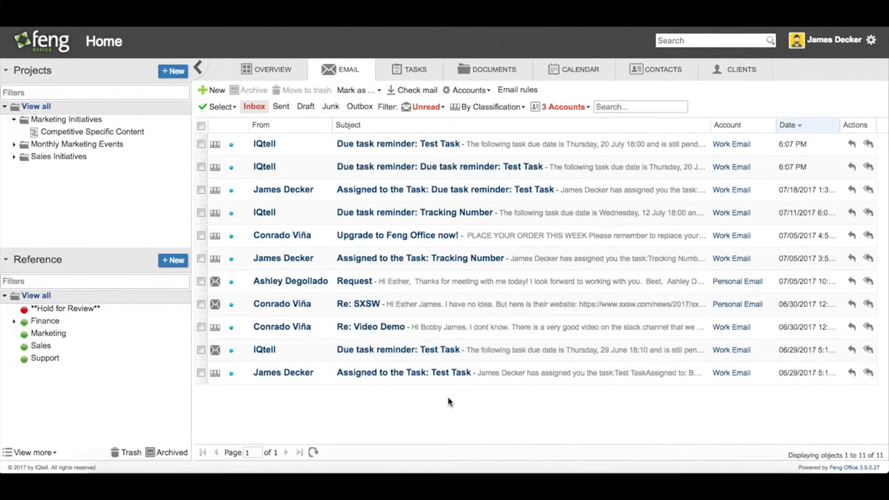
# - Read the Re: SXSW email and start classifying it into workspaces
pyautogui.click(282, 307)
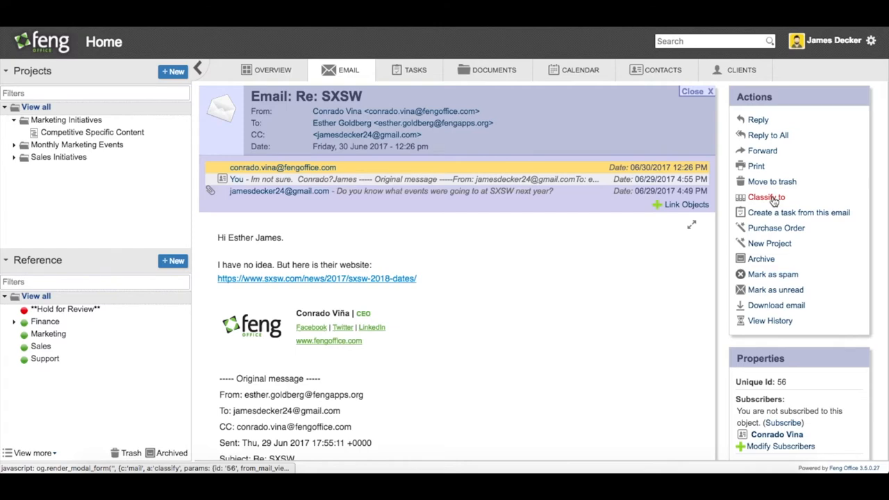
pyautogui.click(771, 198)
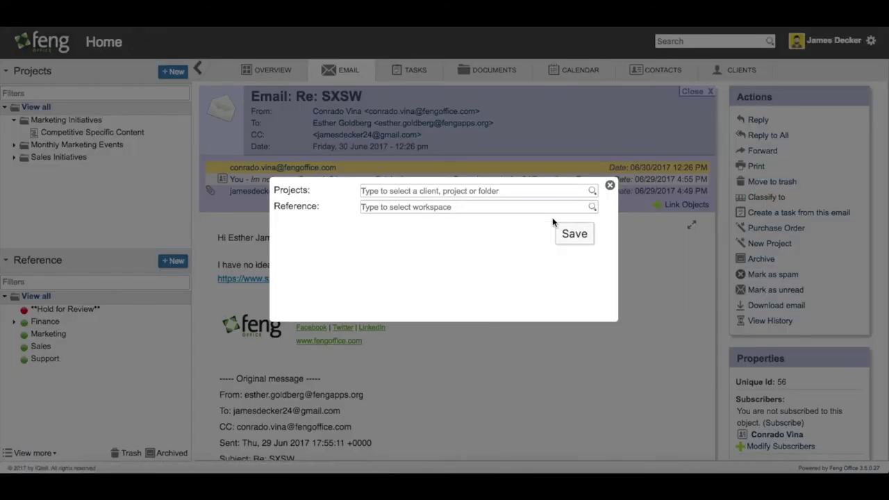
# - Add Marketing and Hold for Review as the email's reference workspaces and save
pyautogui.click(491, 208)
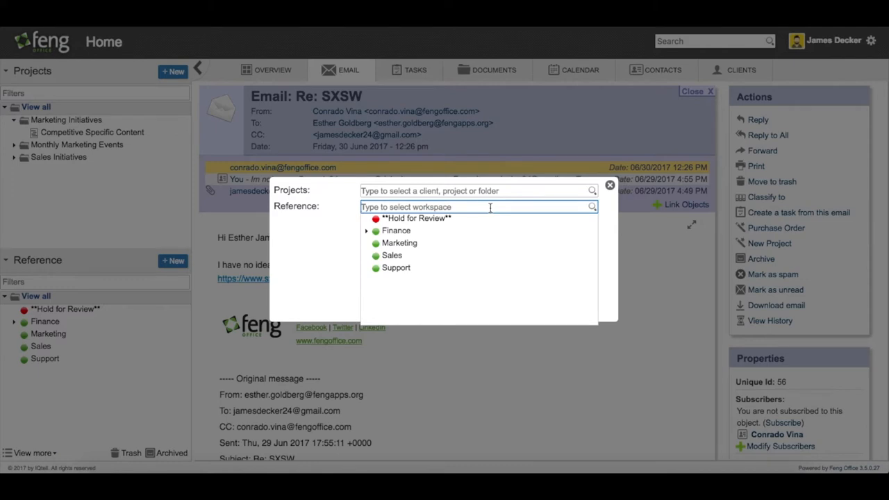
pyautogui.click(402, 244)
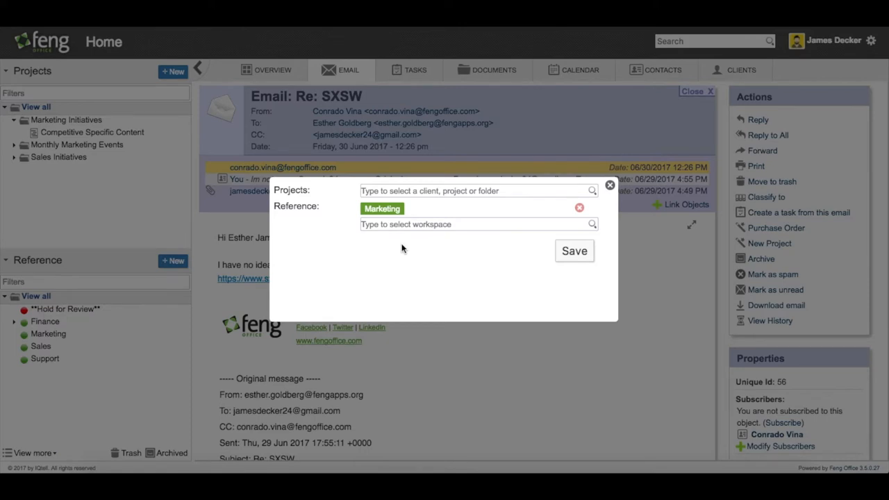
pyautogui.click(410, 224)
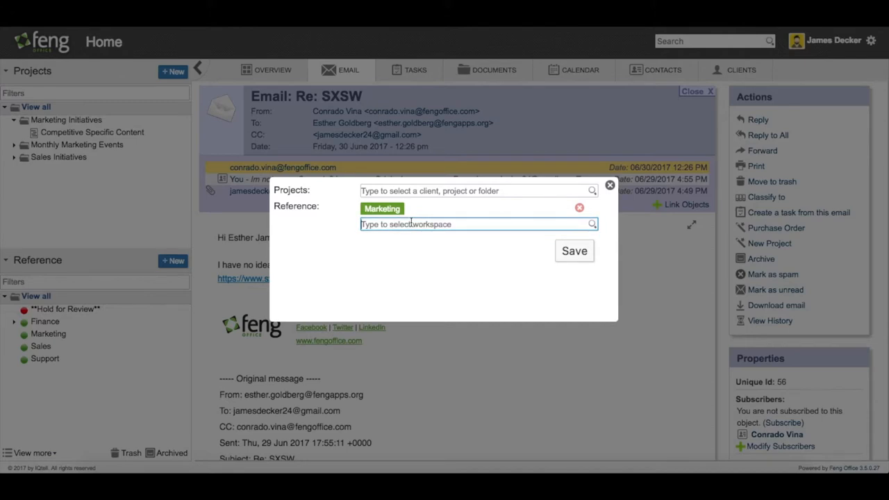
pyautogui.click(408, 237)
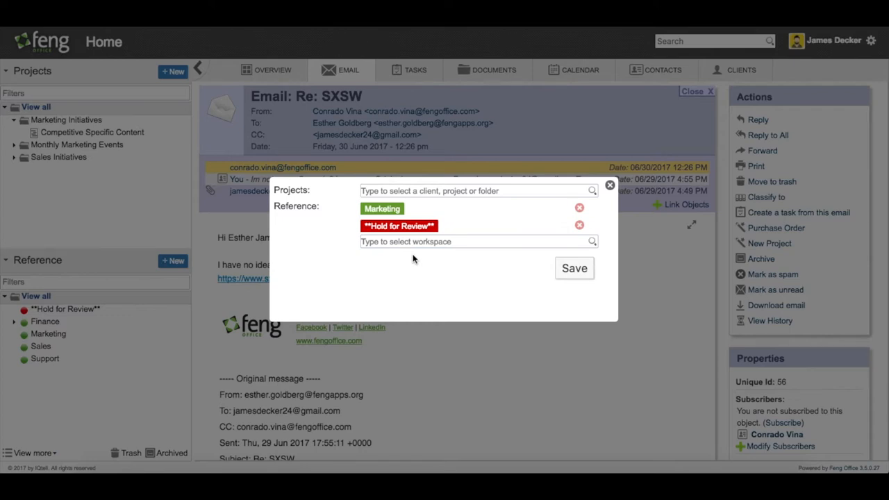
pyautogui.click(576, 269)
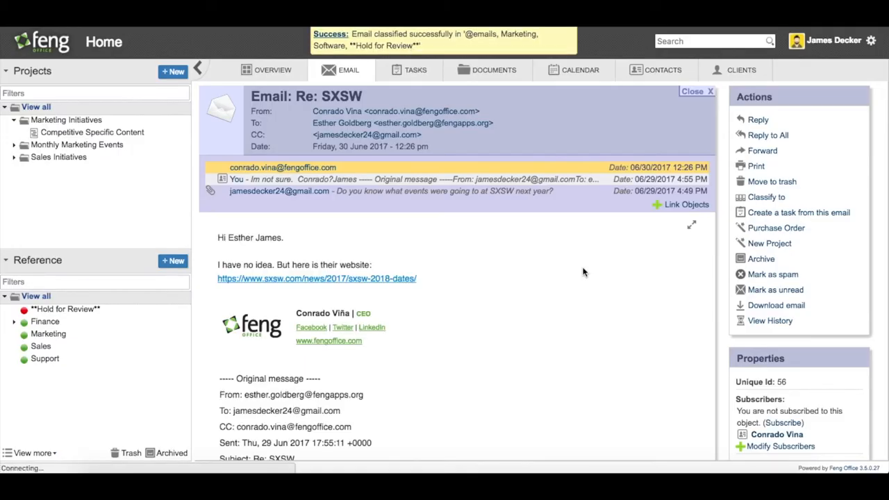
pyautogui.scroll(-5, 584, 272)
pyautogui.scroll(-5, 583, 272)
pyautogui.scroll(-3, 584, 272)
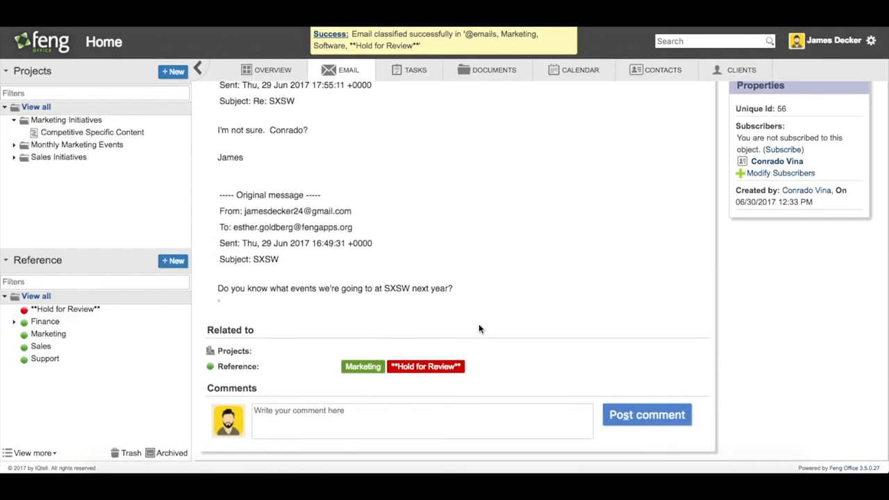
pyautogui.scroll(10, 636, 329)
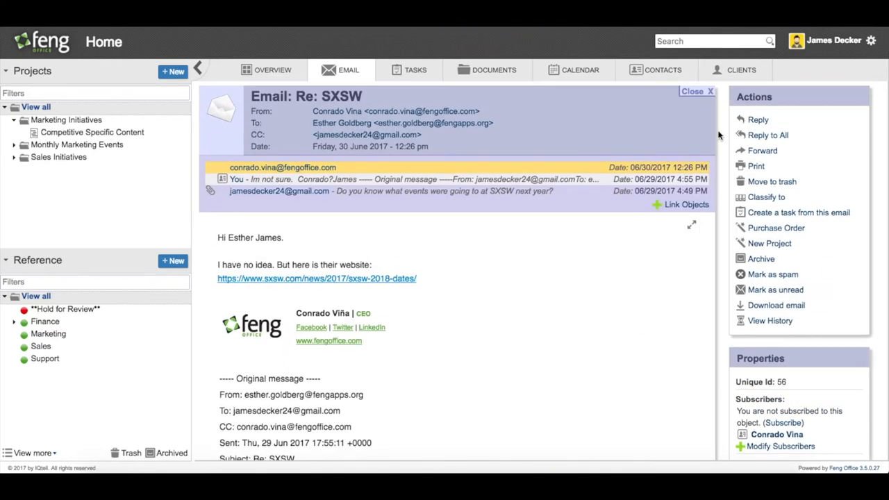
# - Close the Re: SXSW email and return to the unread inbox
pyautogui.click(693, 93)
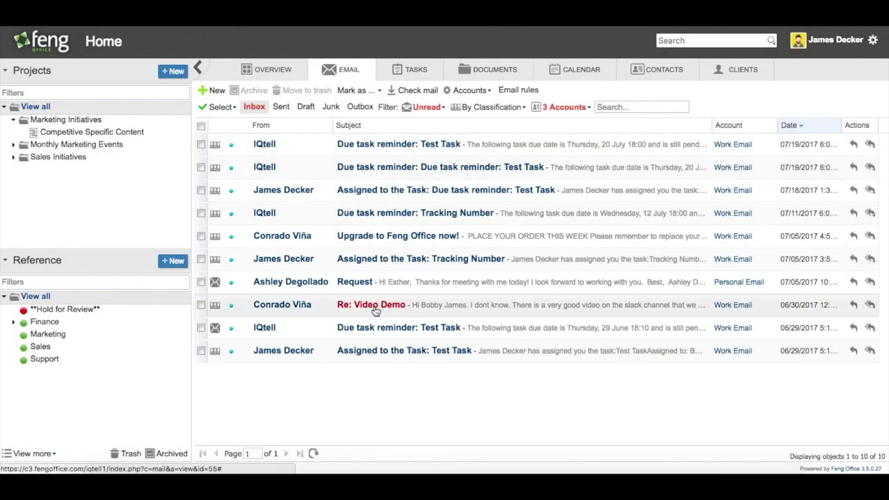
# - Read the Re: Video Demo email and start a new task from it
pyautogui.click(375, 306)
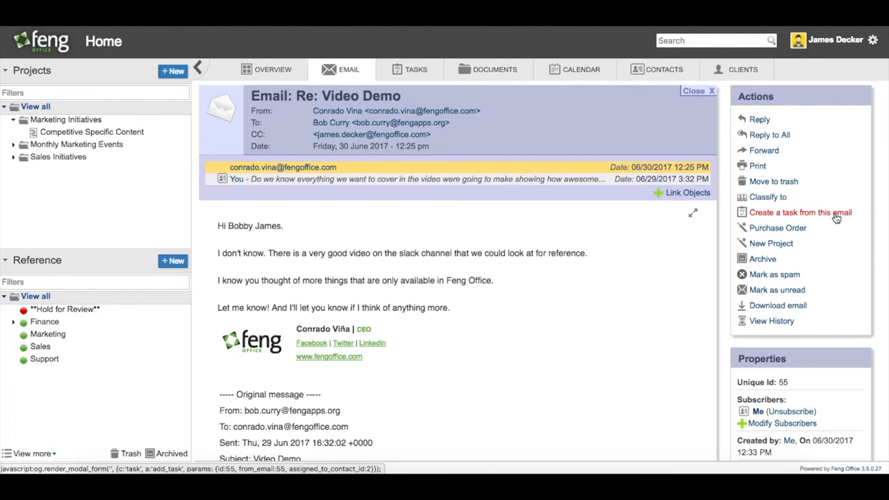
pyautogui.click(837, 217)
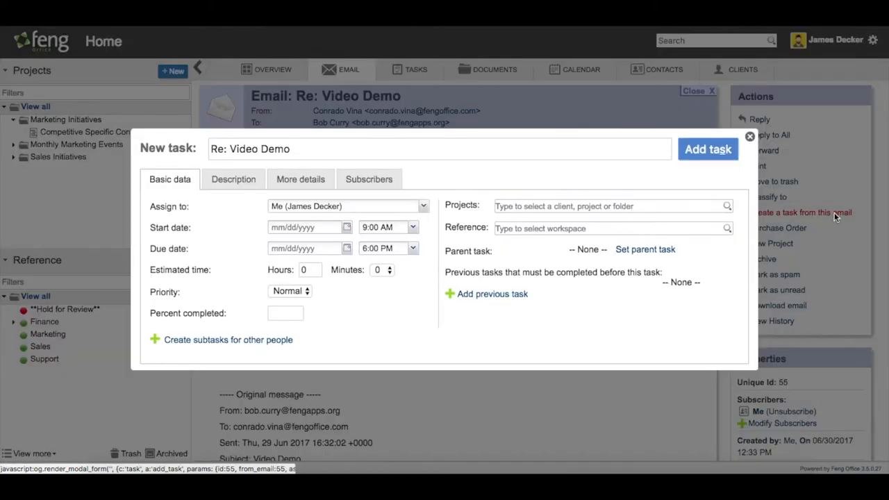
pyautogui.click(300, 148)
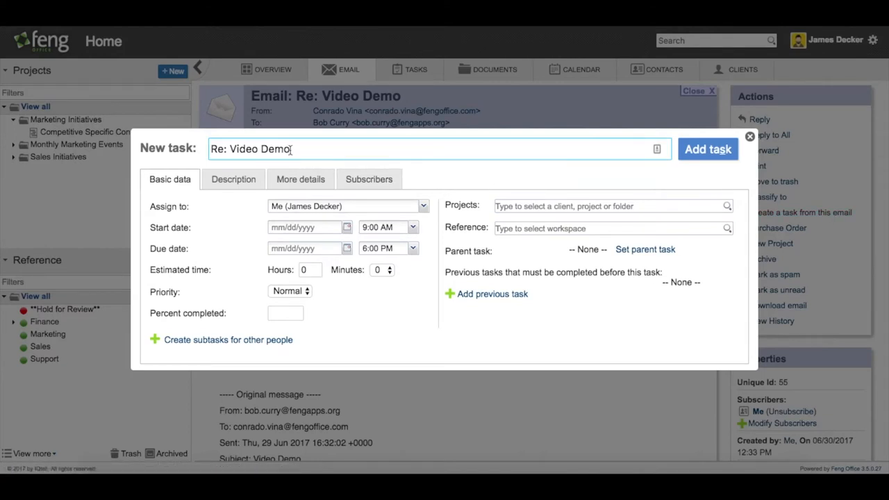
pyautogui.moveTo(290, 148); pyautogui.dragTo(187, 148)
pyautogui.write('Fini')
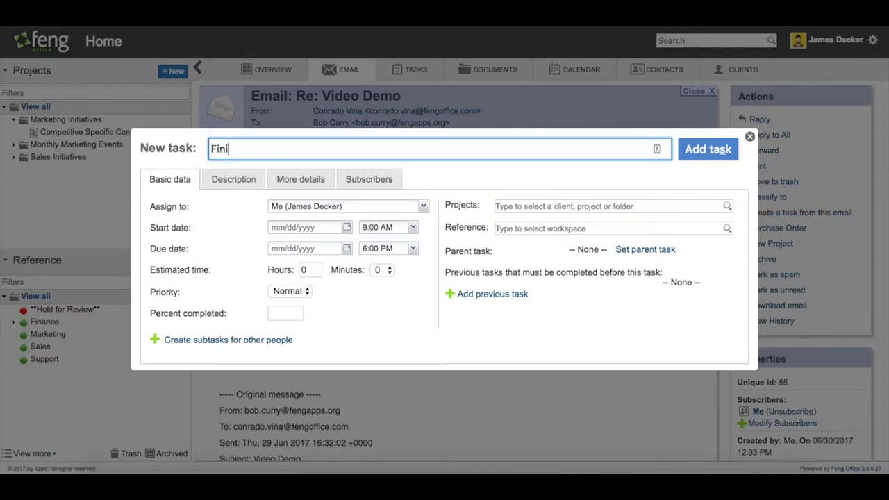
pyautogui.write('sh V')
pyautogui.write('ideo Demo')
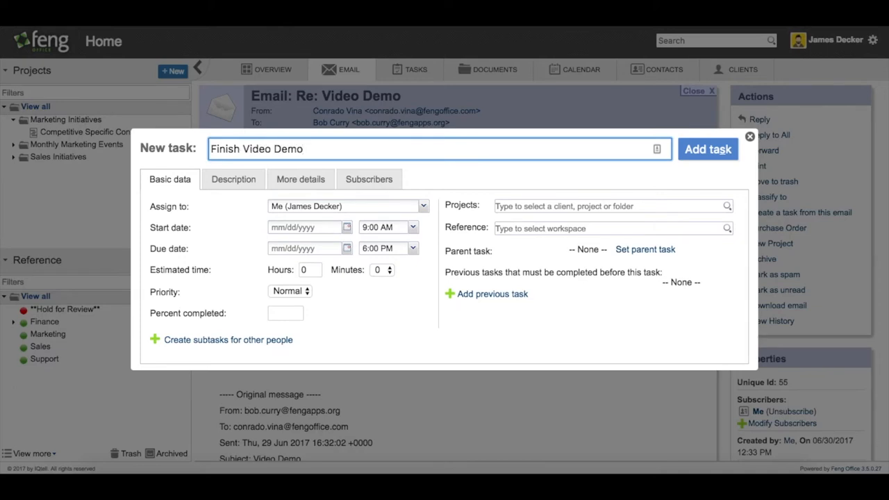
pyautogui.click(425, 208)
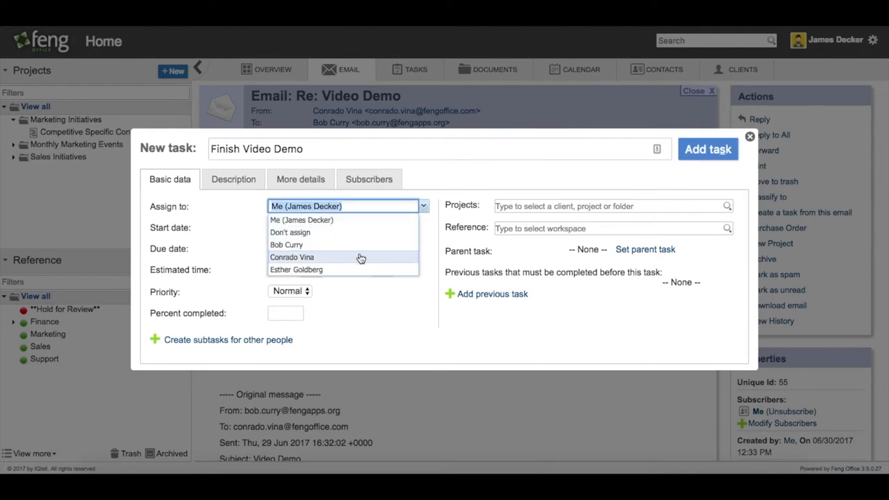
pyautogui.click(435, 227)
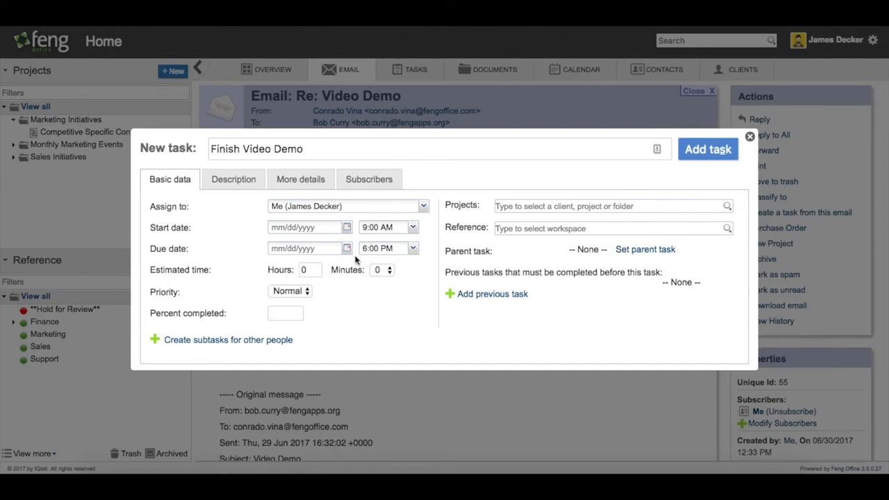
pyautogui.click(306, 291)
pyautogui.click(305, 290)
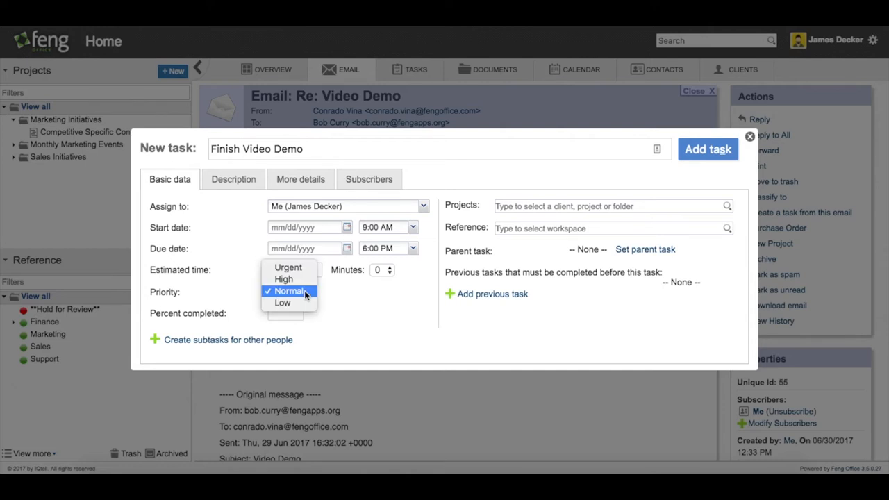
pyautogui.click(304, 290)
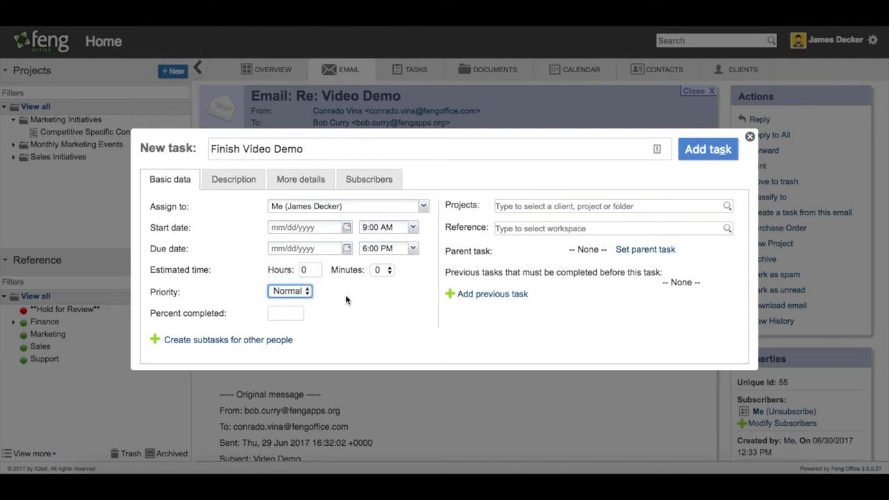
pyautogui.click(512, 228)
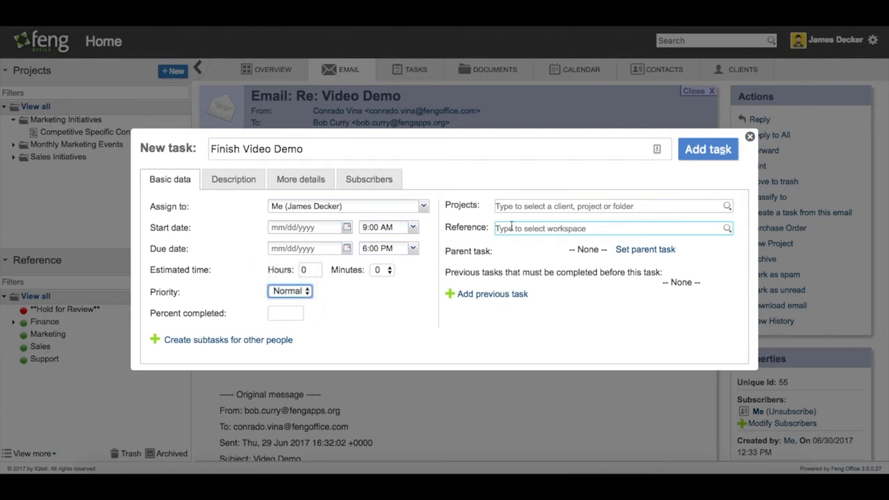
# - File the task under Marketing and review its description taken from the email
pyautogui.click(512, 227)
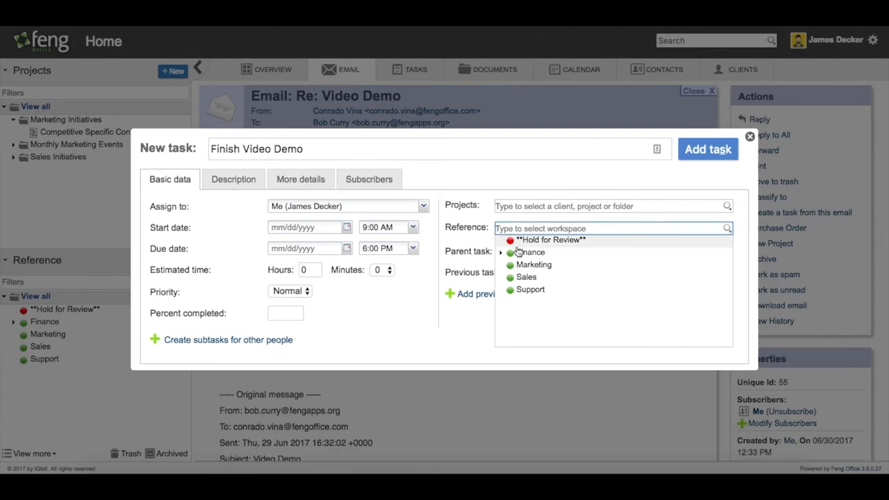
pyautogui.click(534, 265)
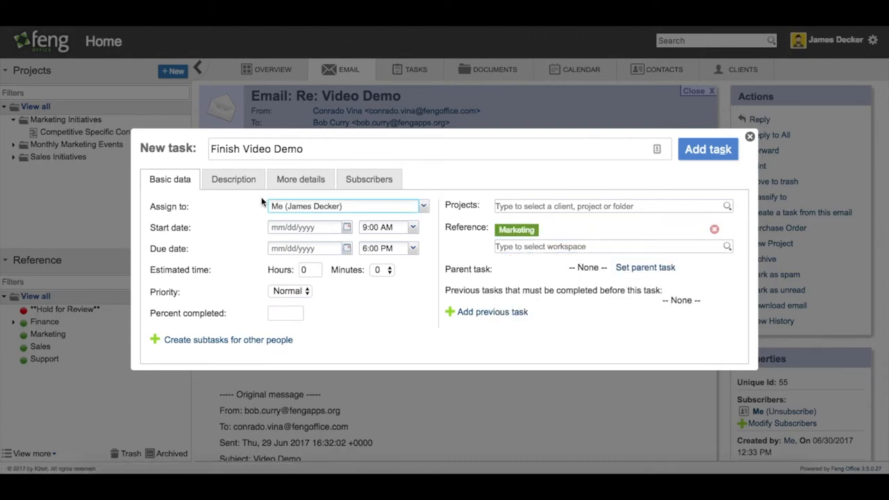
pyautogui.click(234, 180)
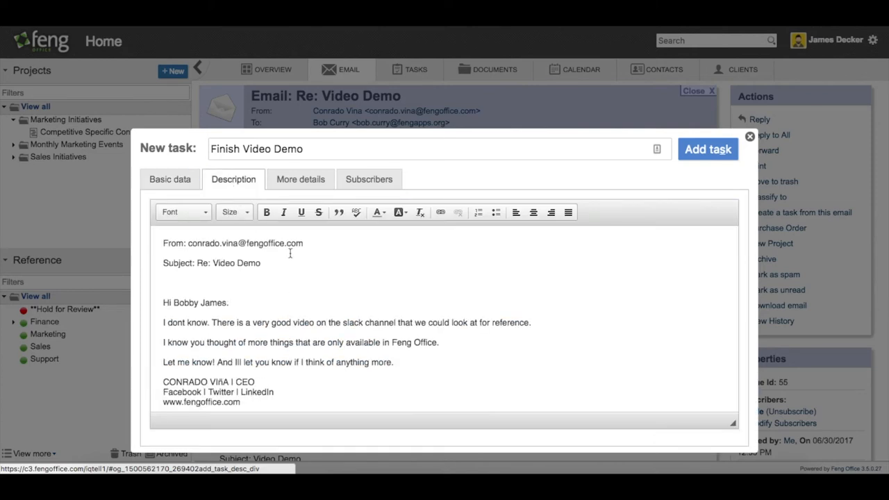
pyautogui.click(300, 180)
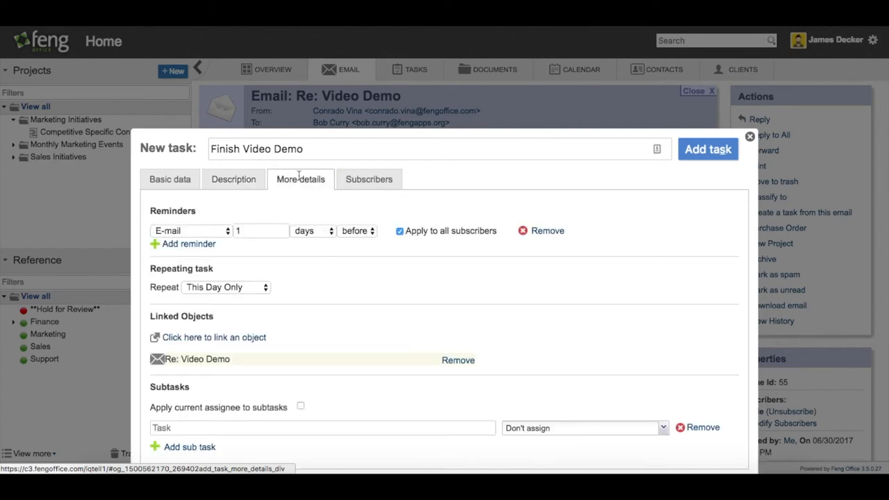
pyautogui.click(227, 231)
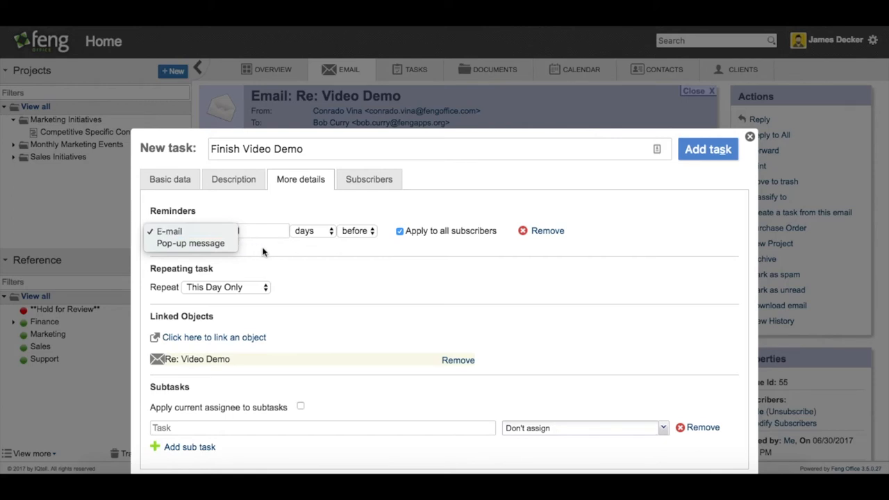
pyautogui.click(264, 247)
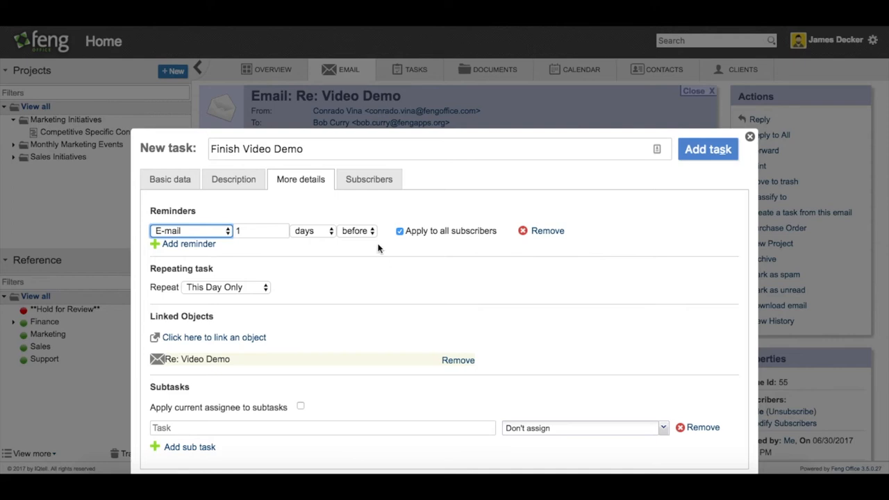
pyautogui.click(369, 179)
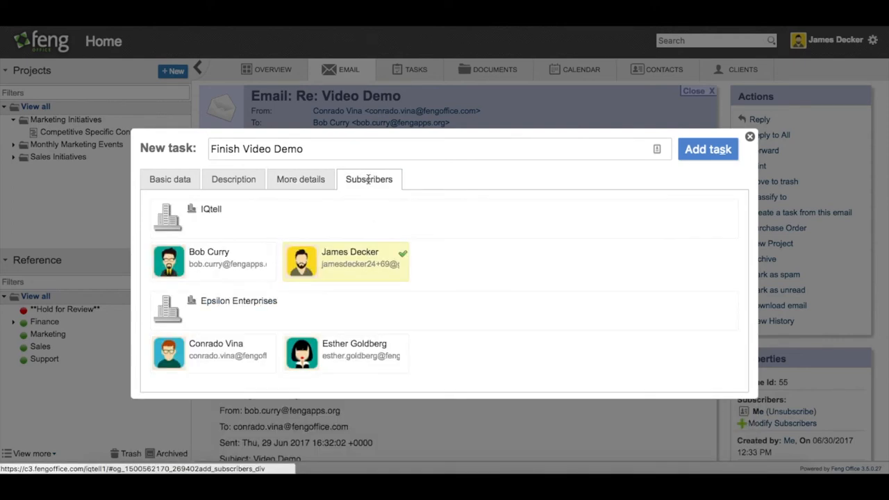
pyautogui.click(229, 353)
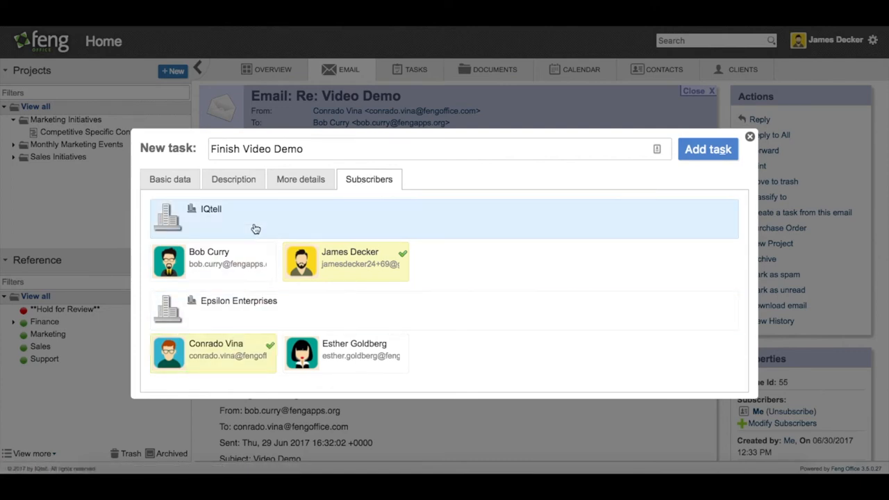
# - Add the Finish Video Demo task, then close the email back to the inbox
pyautogui.click(171, 179)
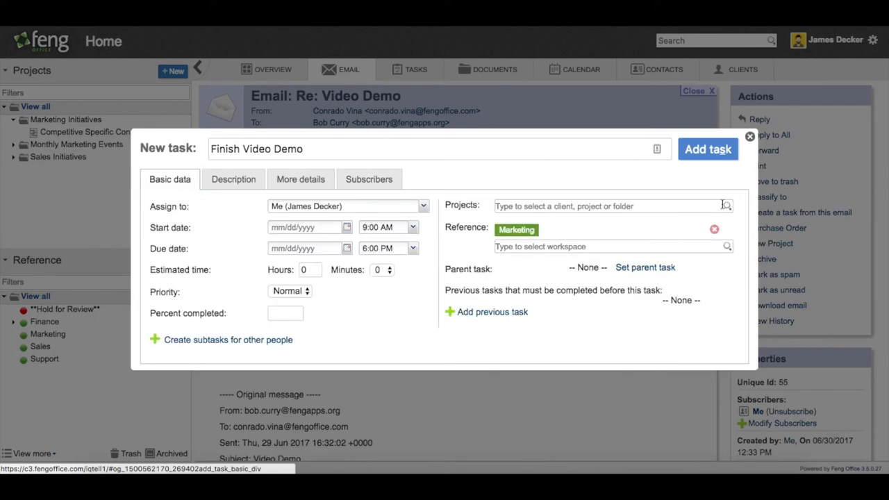
pyautogui.click(710, 150)
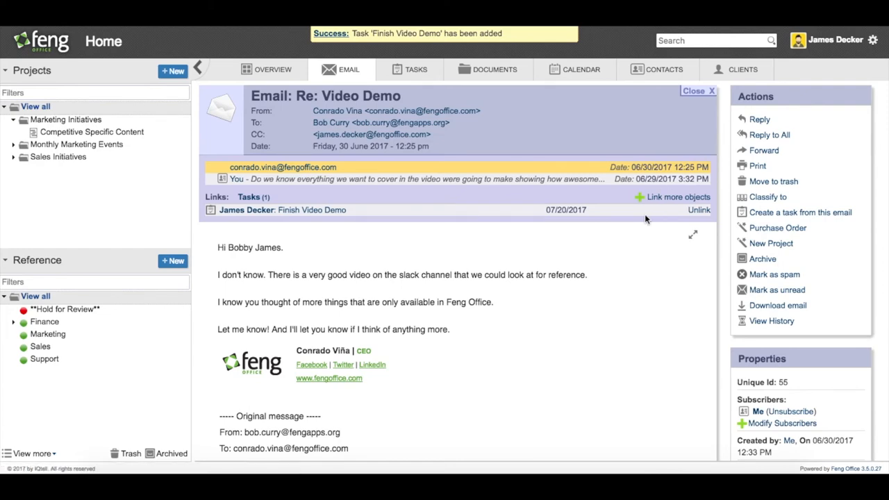
pyautogui.click(695, 91)
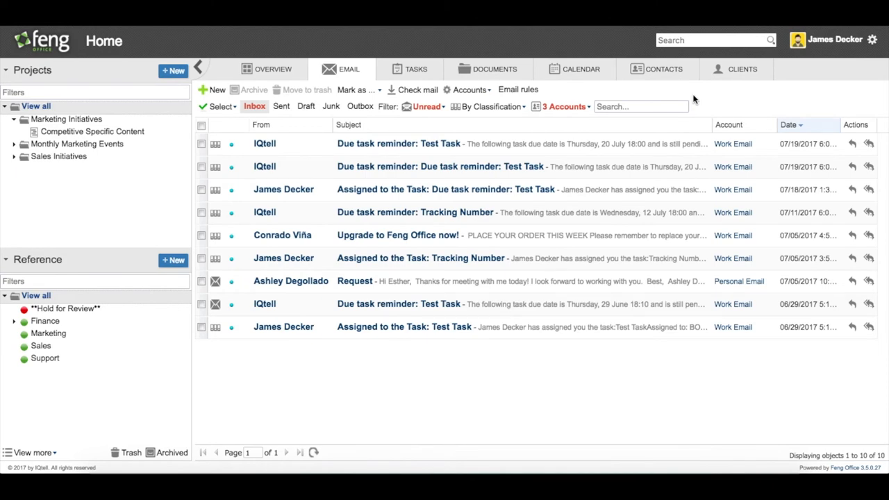
# - Show Tasks full-width with the sidebar hidden, ordered by Due date
pyautogui.click(413, 73)
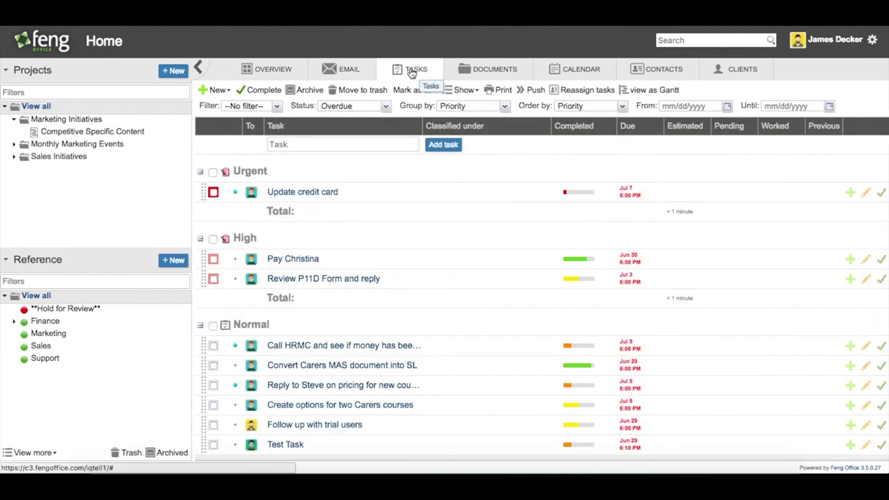
pyautogui.click(199, 69)
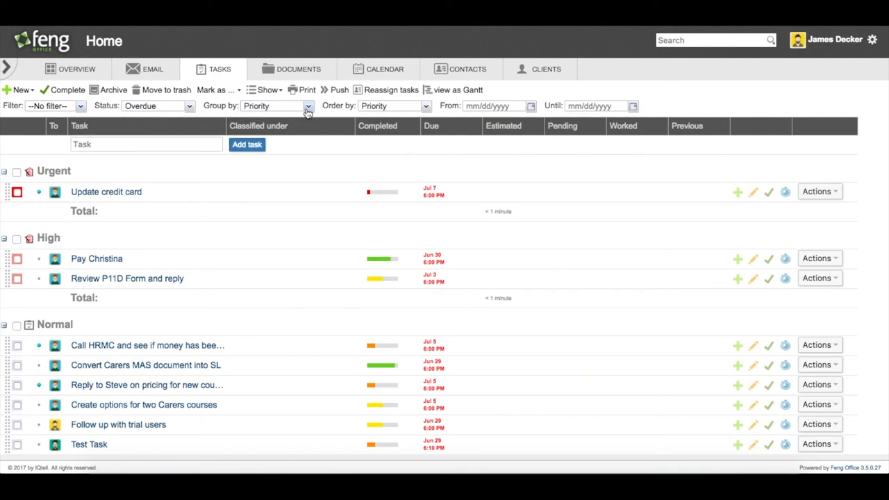
pyautogui.click(426, 106)
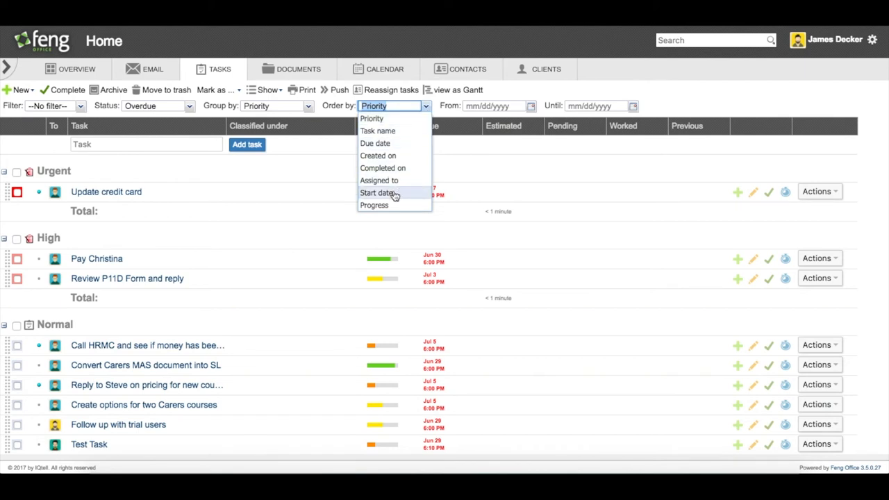
pyautogui.click(393, 145)
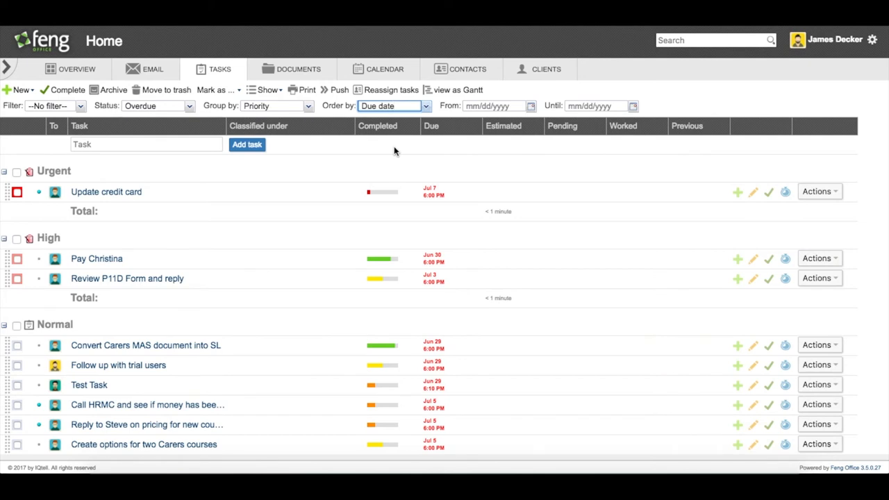
pyautogui.click(405, 153)
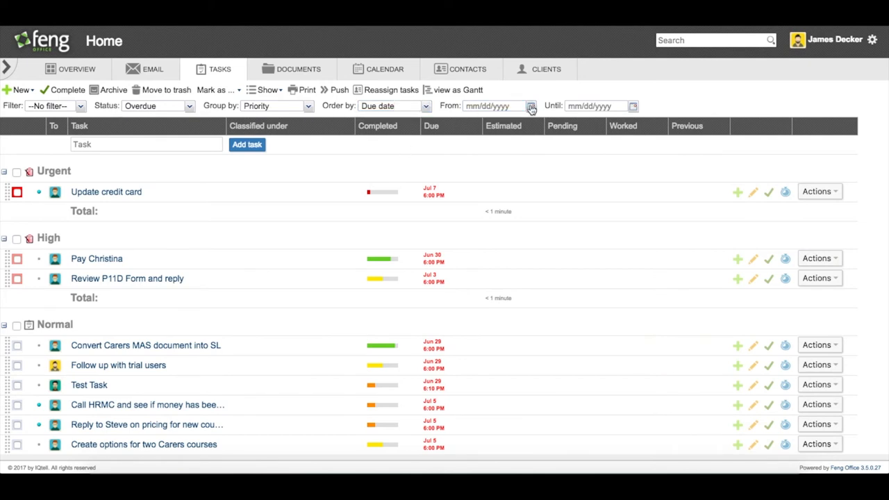
pyautogui.scroll(-3, 474, 203)
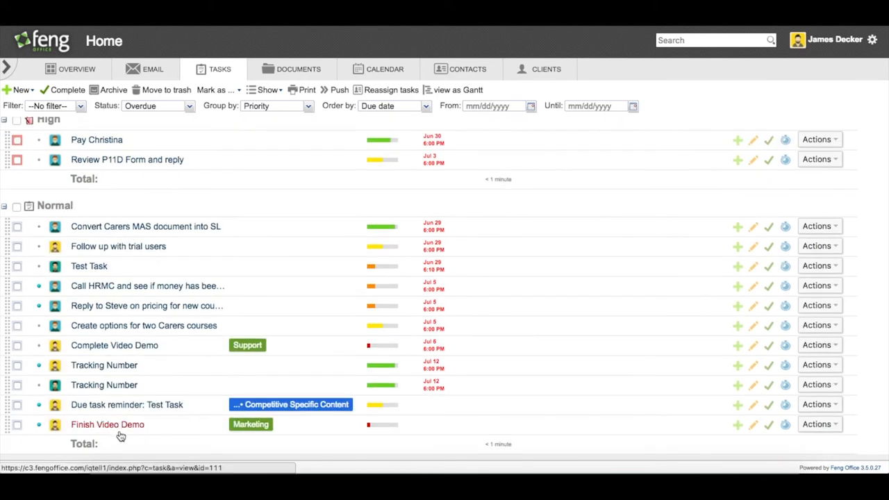
# - Change the Finish Video Demo task's priority to Urgent and save
pyautogui.click(756, 426)
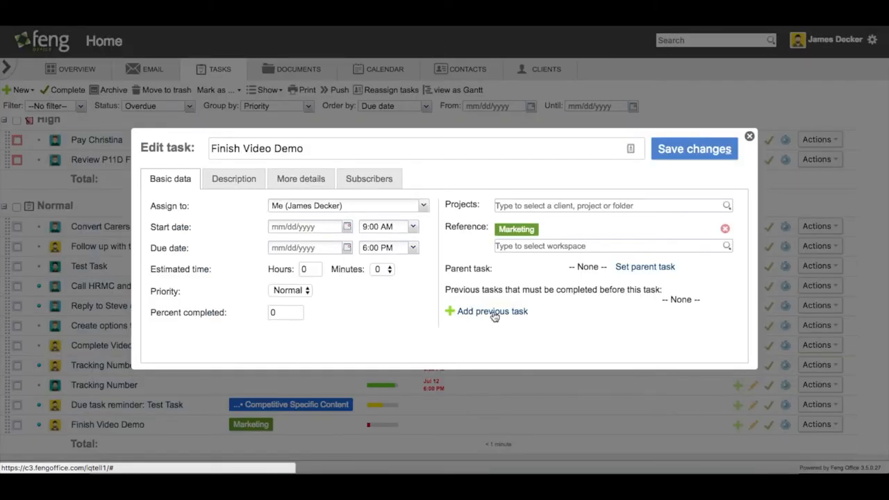
pyautogui.click(291, 290)
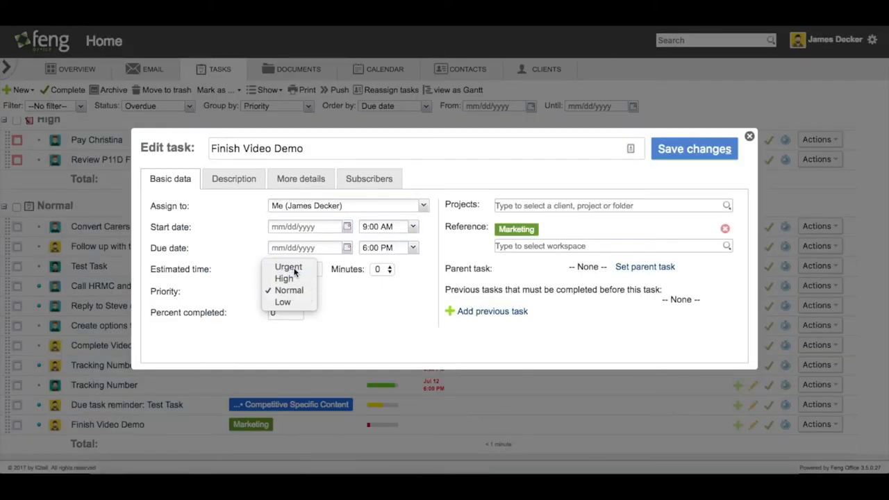
pyautogui.click(286, 268)
pyautogui.click(708, 151)
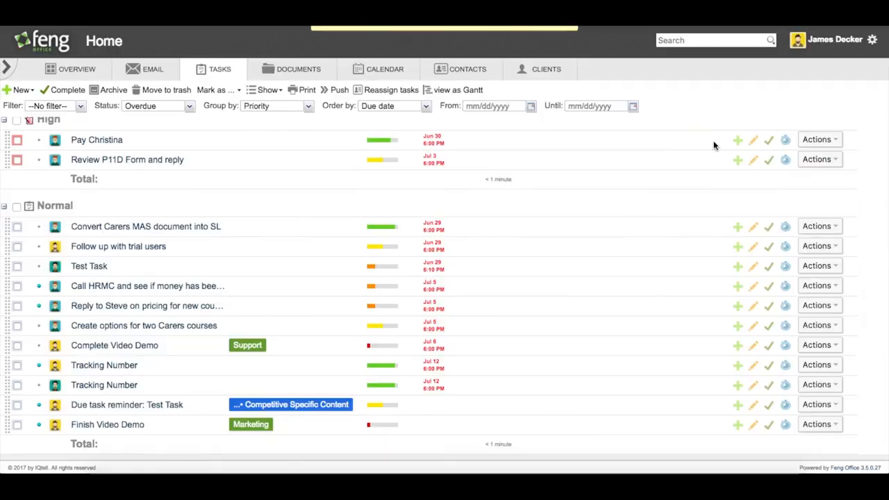
pyautogui.scroll(3, 338, 227)
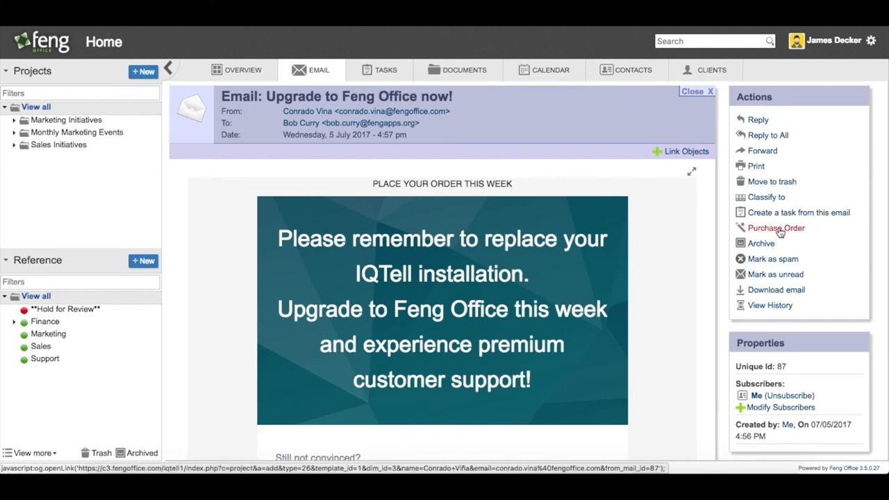
# - Start a Purchase Order project from the 'Upgrade to Feng Office now!' email's Actions
pyautogui.click(777, 228)
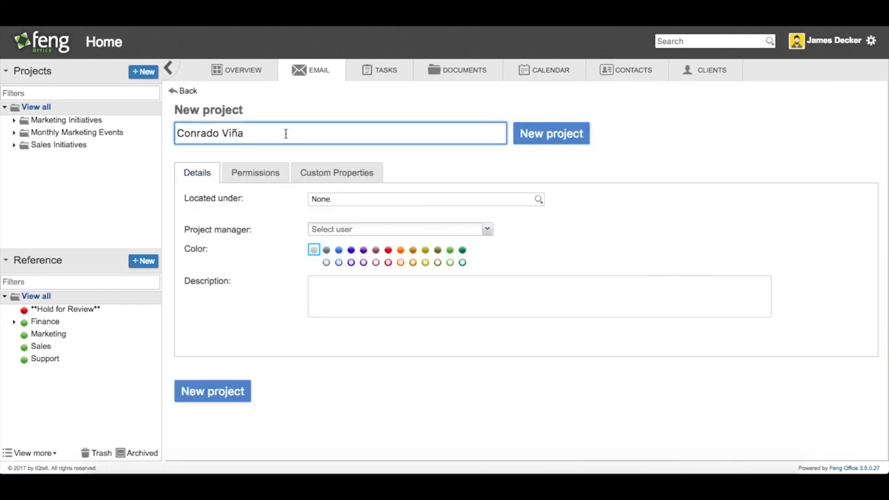
# - Name the project 'Purchase Feng Office', keep it under None, colour it blue and create it
pyautogui.moveTo(264, 134); pyautogui.dragTo(171, 133)
pyautogui.write('Pur')
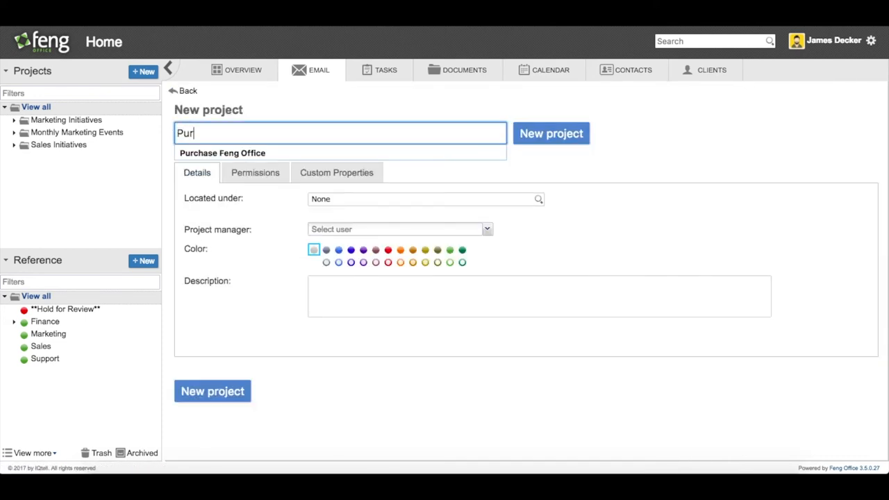
pyautogui.write('chase Feng Off')
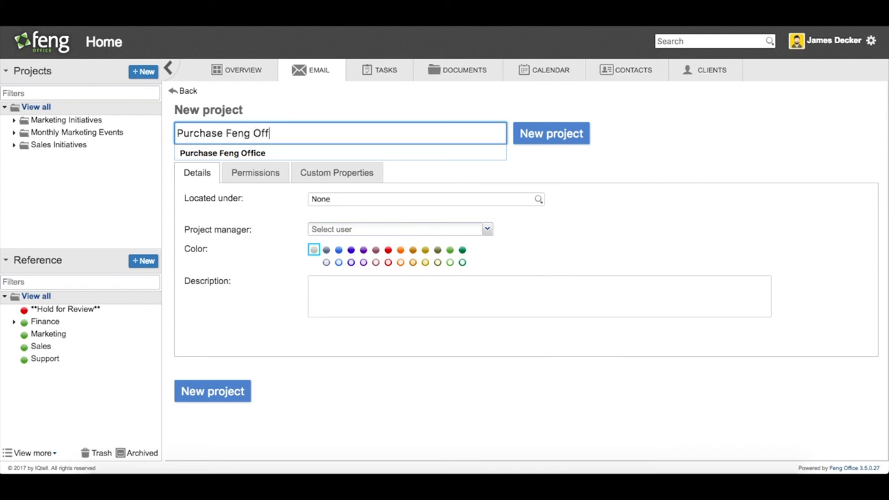
pyautogui.write('ice')
pyautogui.click(263, 221)
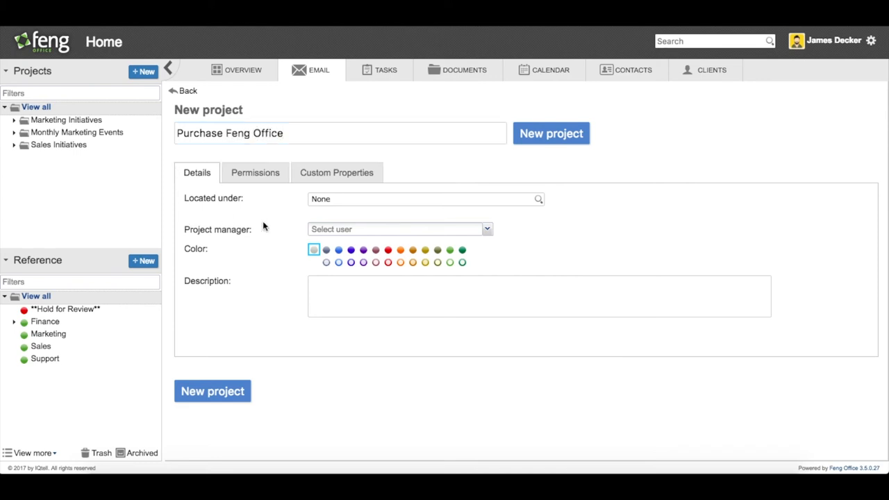
pyautogui.click(330, 200)
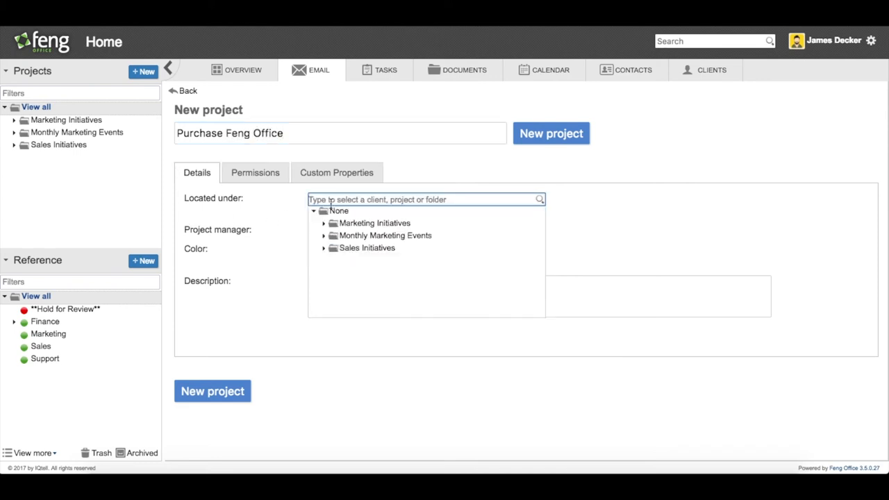
pyautogui.click(582, 206)
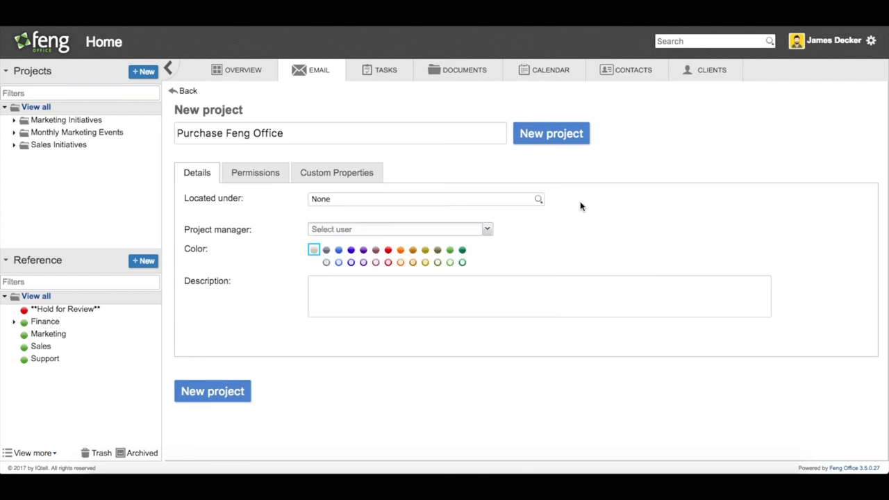
pyautogui.click(339, 250)
pyautogui.click(545, 139)
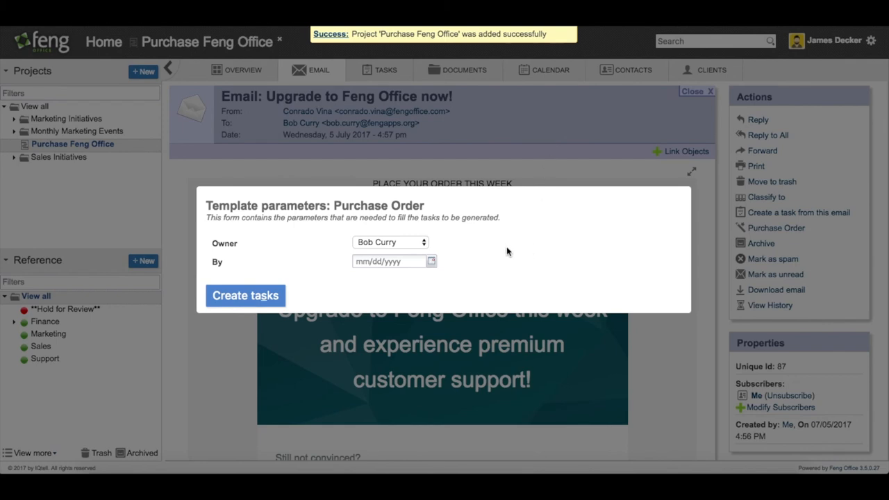
pyautogui.click(422, 243)
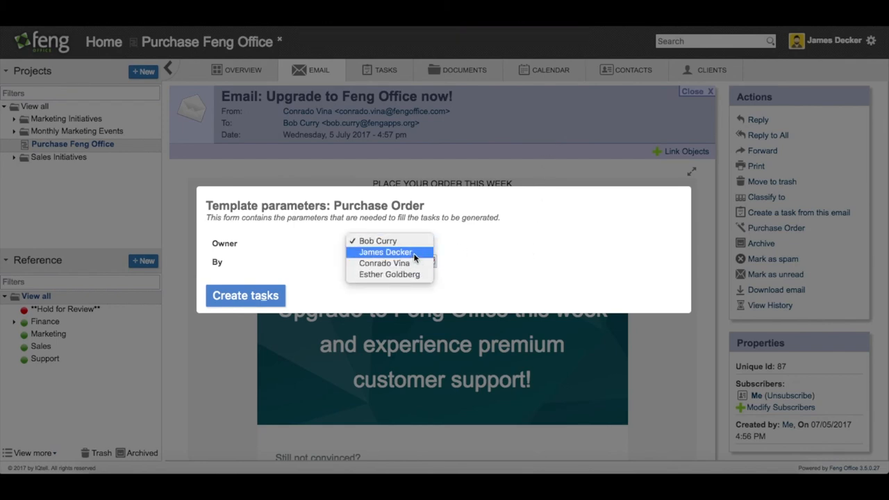
pyautogui.press('Escape')
pyautogui.press('Down')
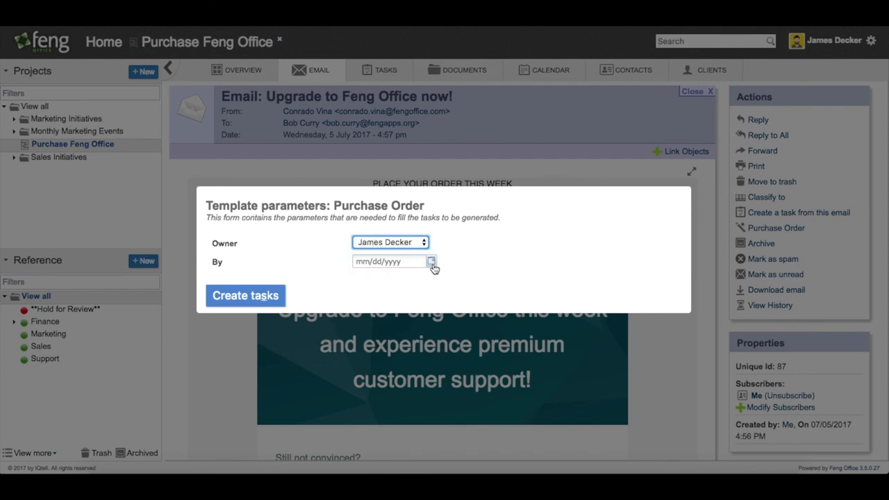
pyautogui.click(432, 263)
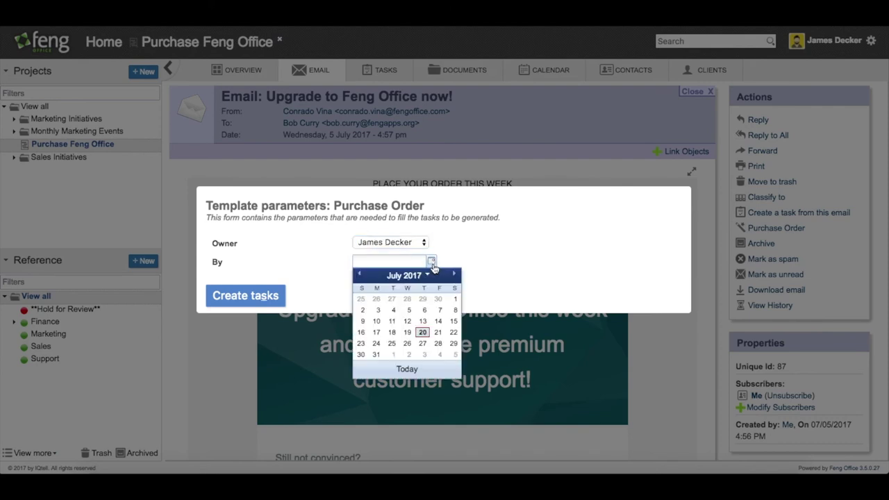
pyautogui.click(440, 333)
pyautogui.click(271, 299)
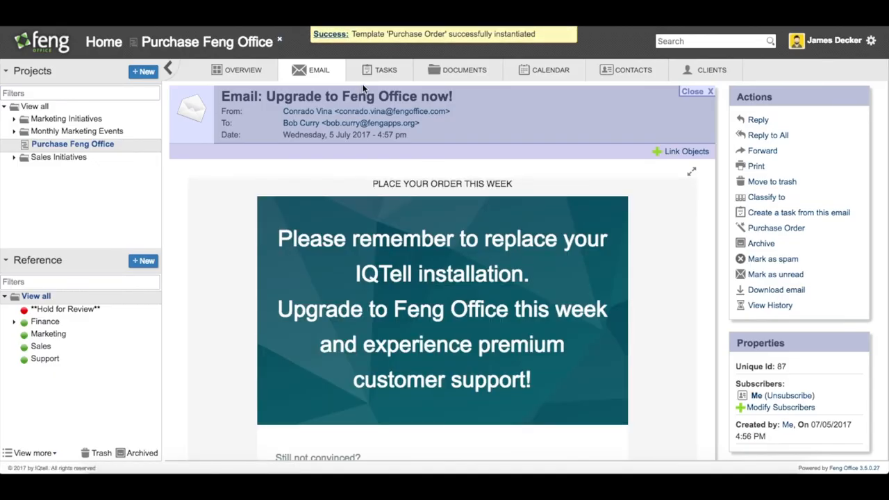
# - View the Purchase Feng Office task list with Generate Purchase Order and Receive Invoice
pyautogui.click(380, 70)
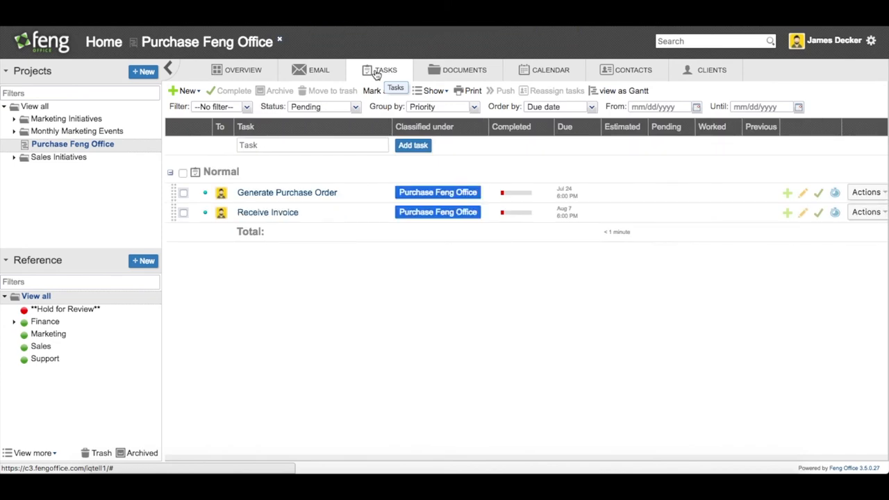